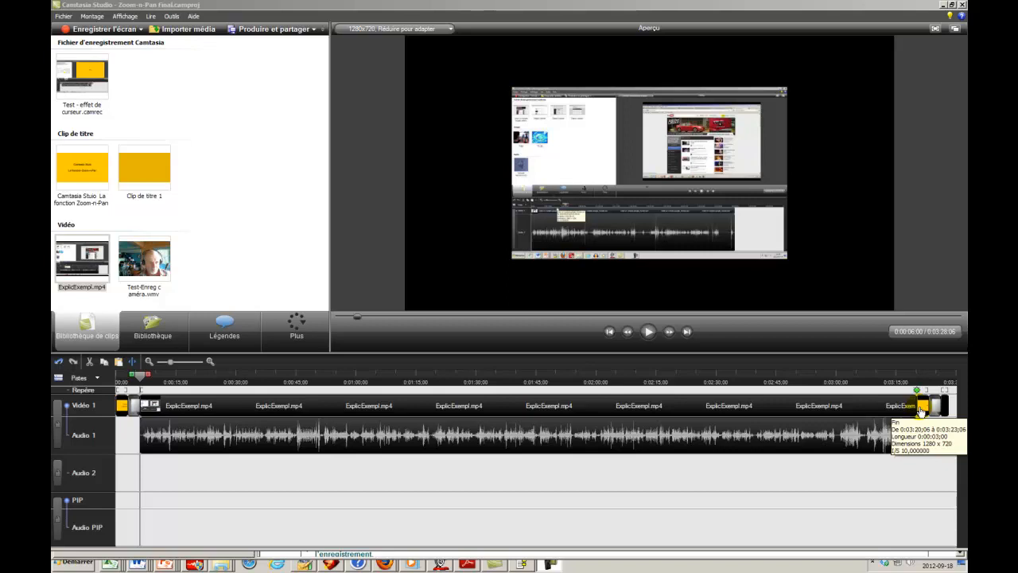
# Record about 12 seconds of voice narration on the Audio 2 track, starting from the beginning of the timeline
pyautogui.moveTo(920, 410); pyautogui.dragTo(916, 409)
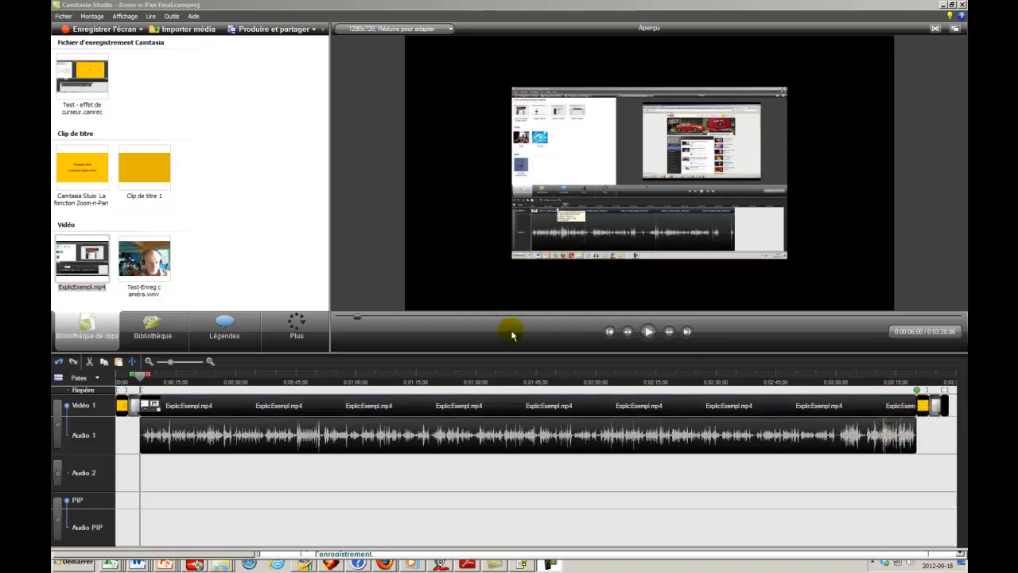
pyautogui.click(297, 333)
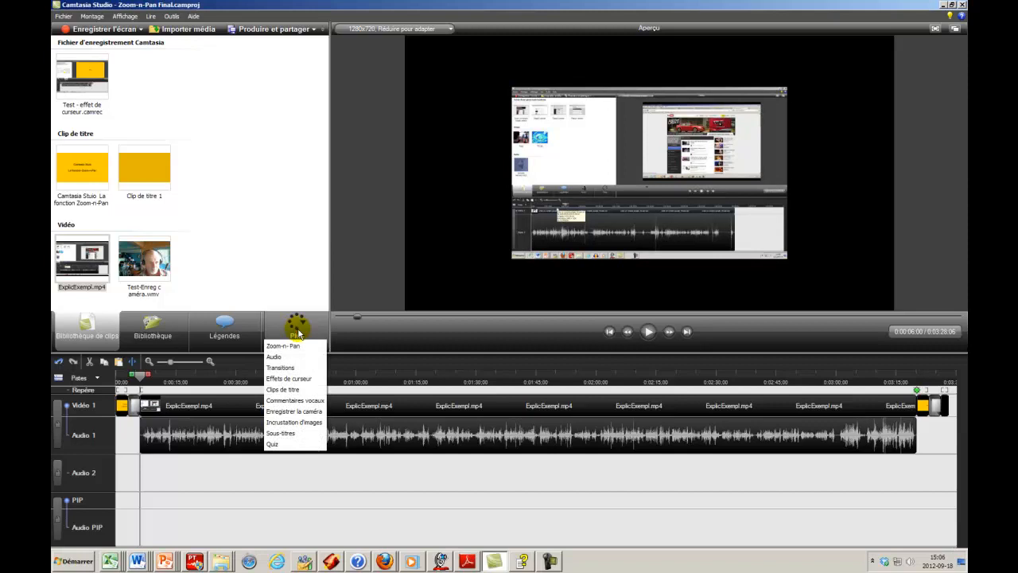
pyautogui.click(294, 400)
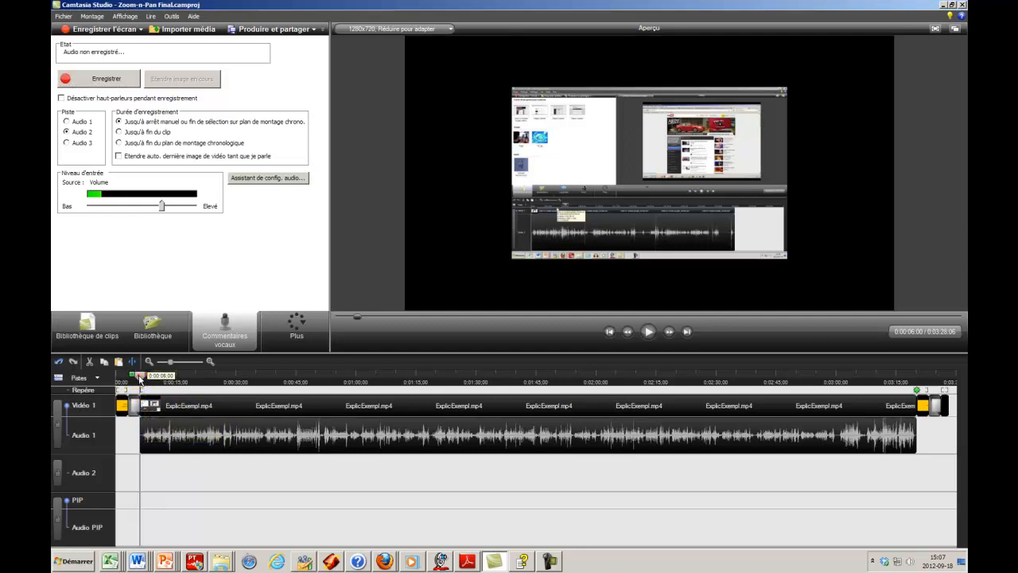
pyautogui.moveTo(140, 382); pyautogui.dragTo(116, 380)
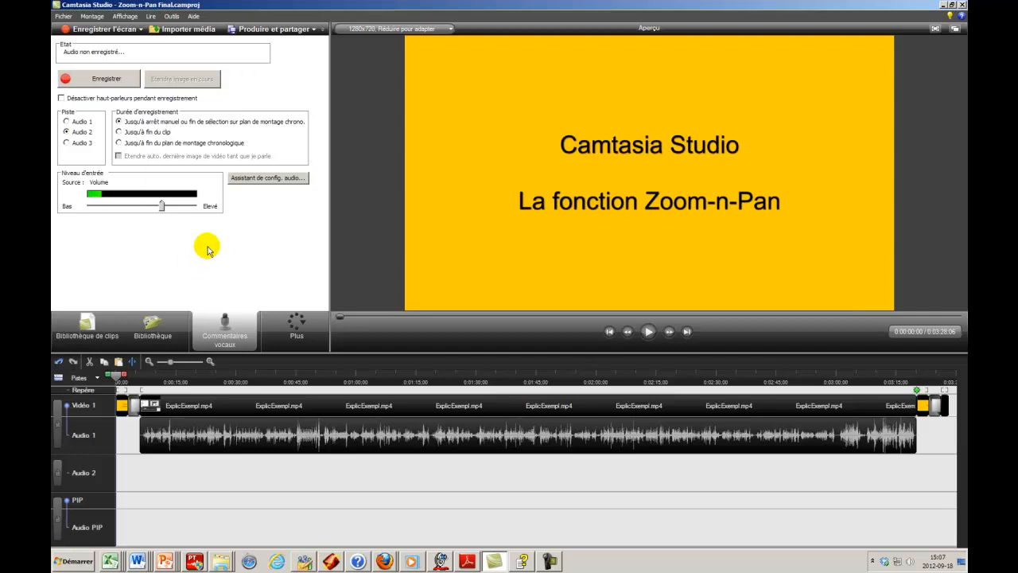
pyautogui.click(106, 80)
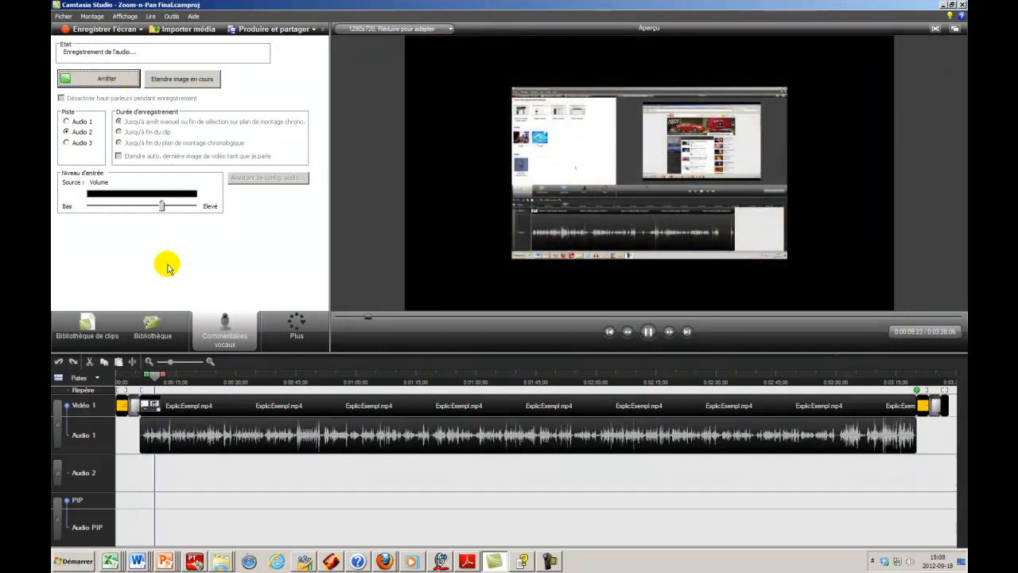
pyautogui.click(102, 81)
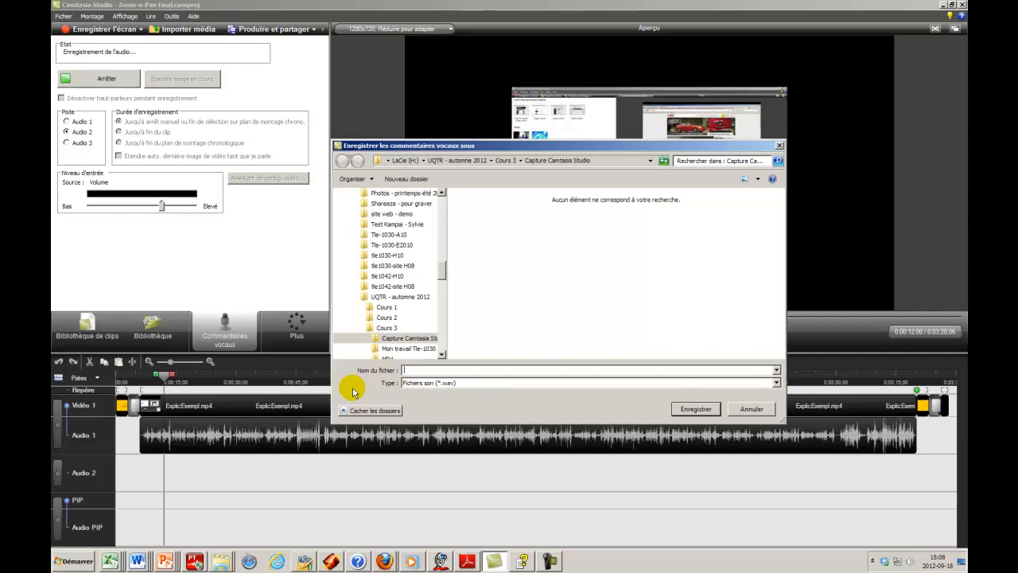
# Save the voice narration as a WAV file named Narration and select it in the clip library
pyautogui.click(775, 382)
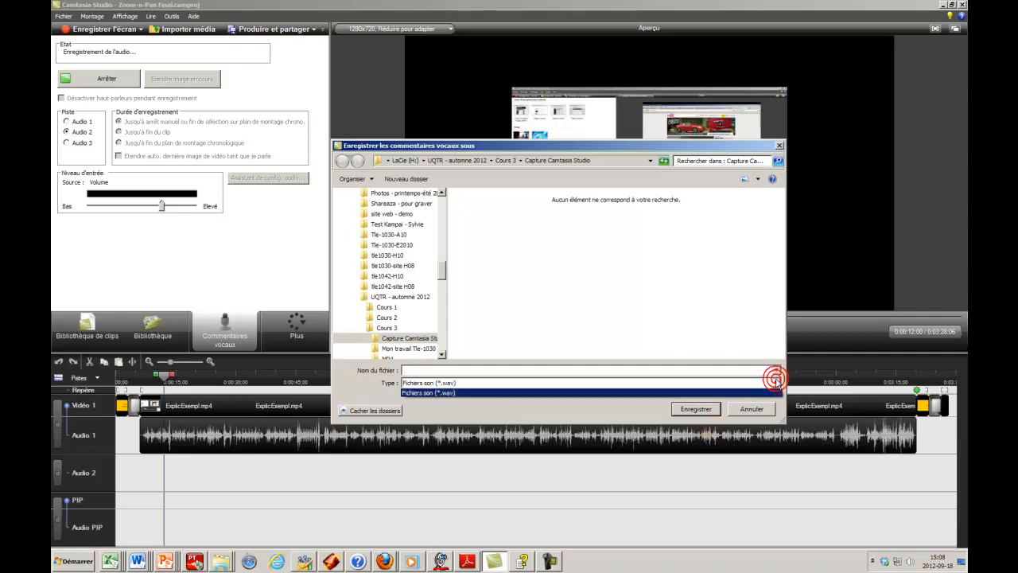
pyautogui.click(556, 391)
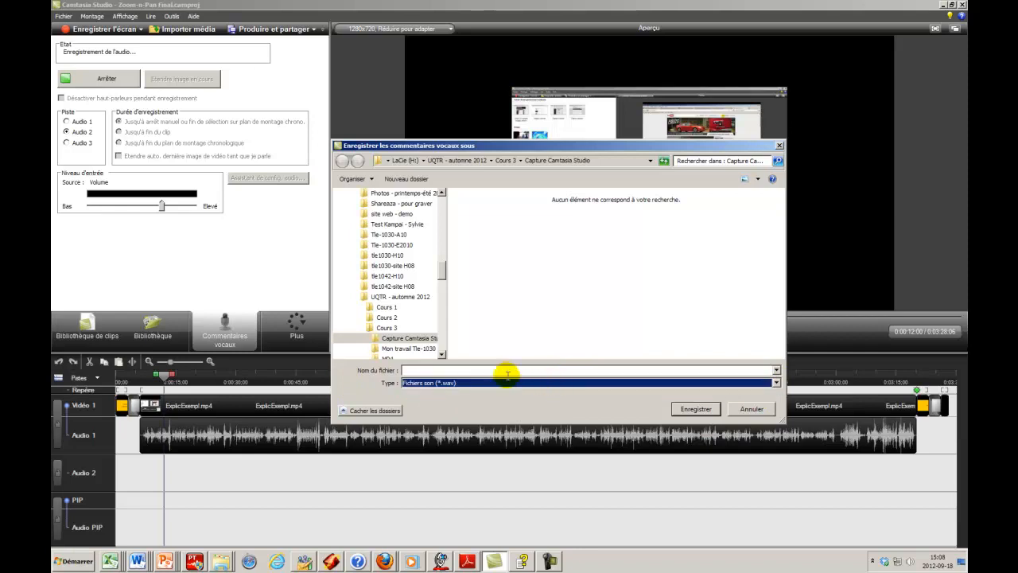
pyautogui.click(405, 371)
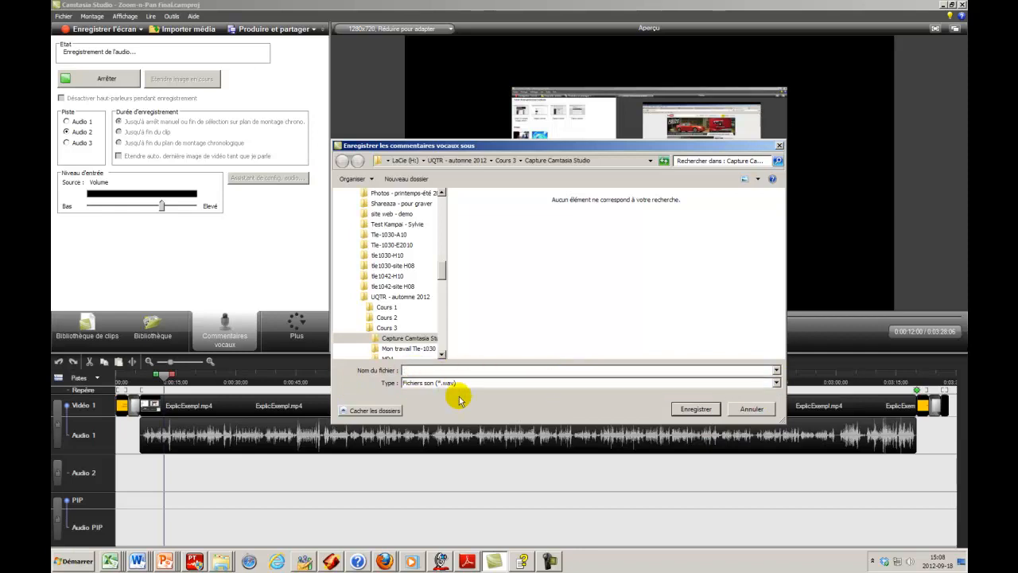
pyautogui.write('Narration')
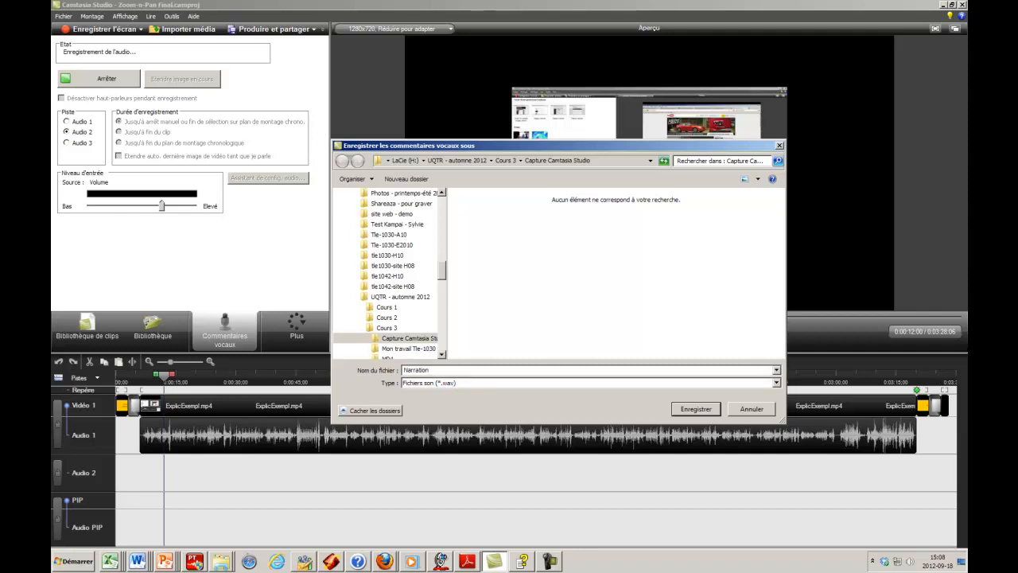
pyautogui.click(707, 410)
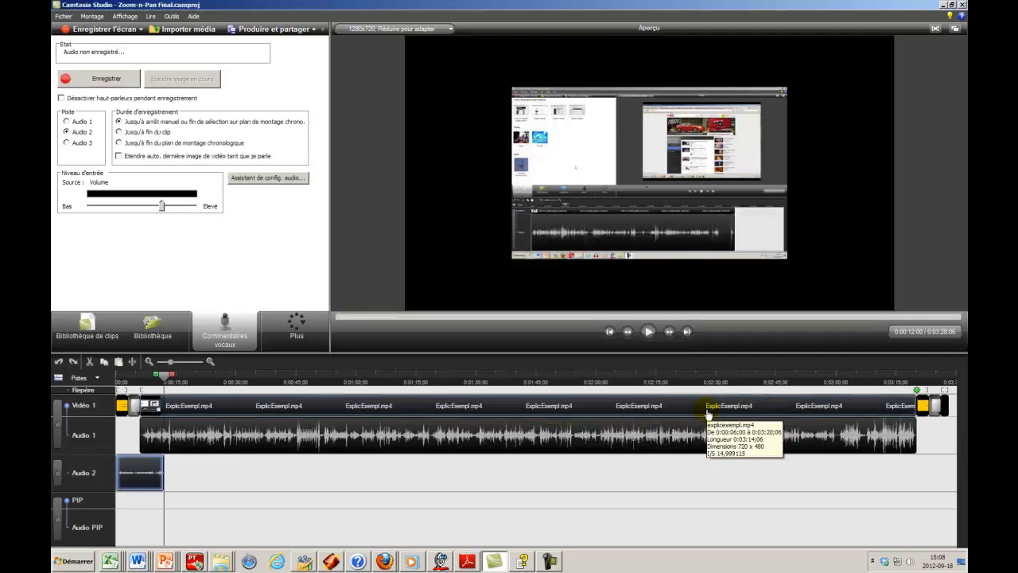
pyautogui.click(86, 337)
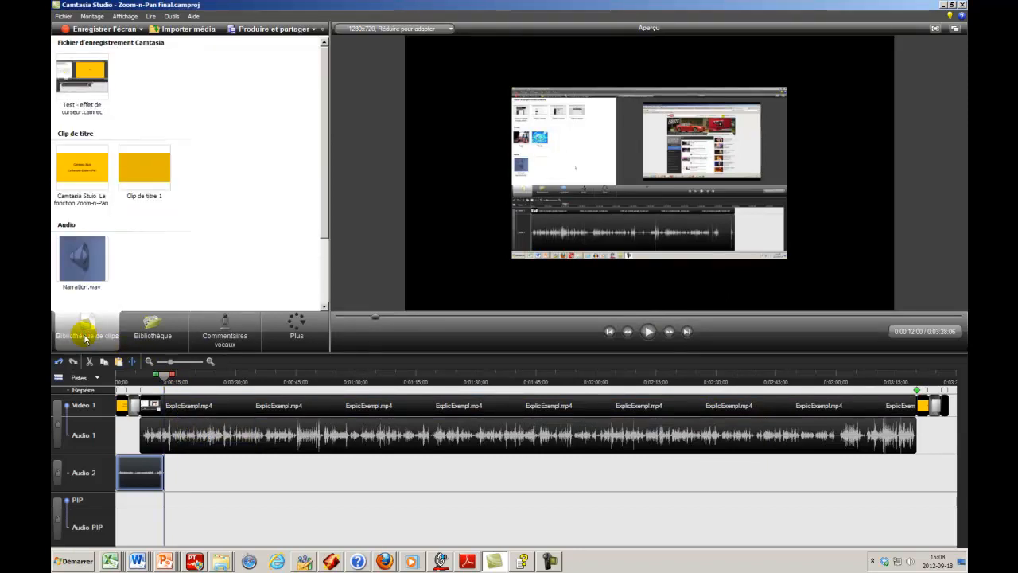
pyautogui.click(84, 265)
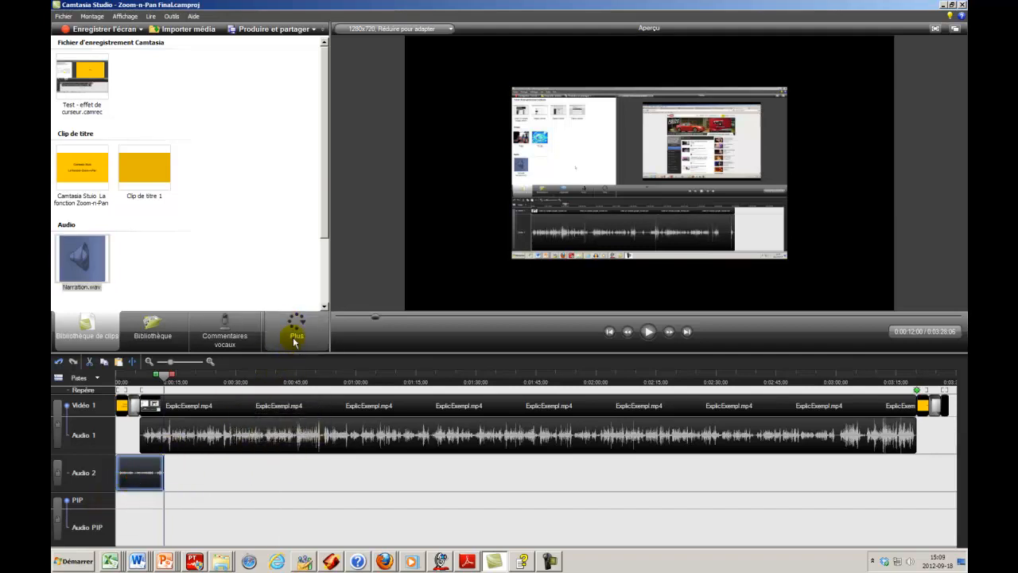
# Raise the narration clip's volume on Audio 2 to about 128 %, and lower it back to about 100 %
pyautogui.click(296, 335)
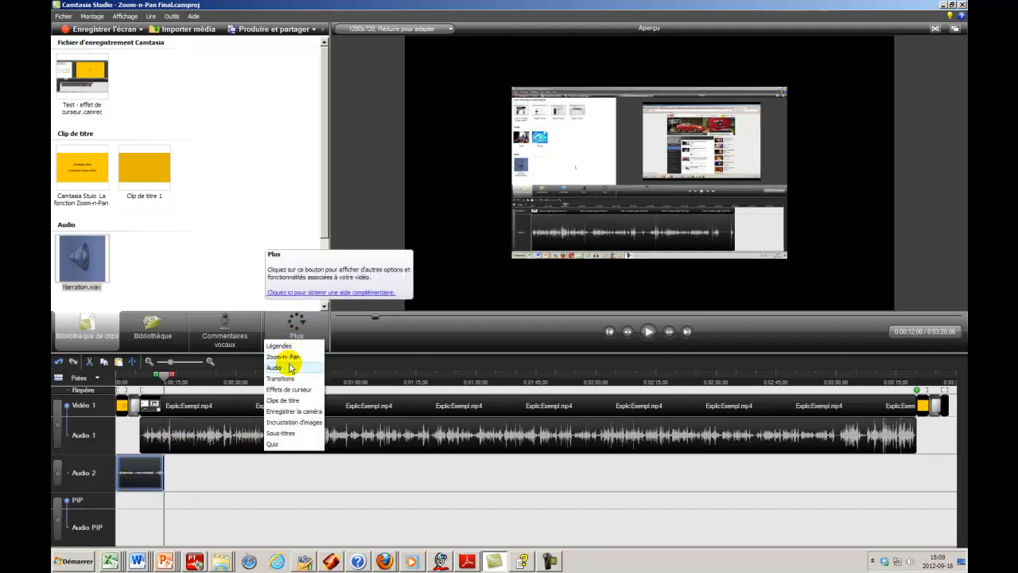
pyautogui.click(291, 371)
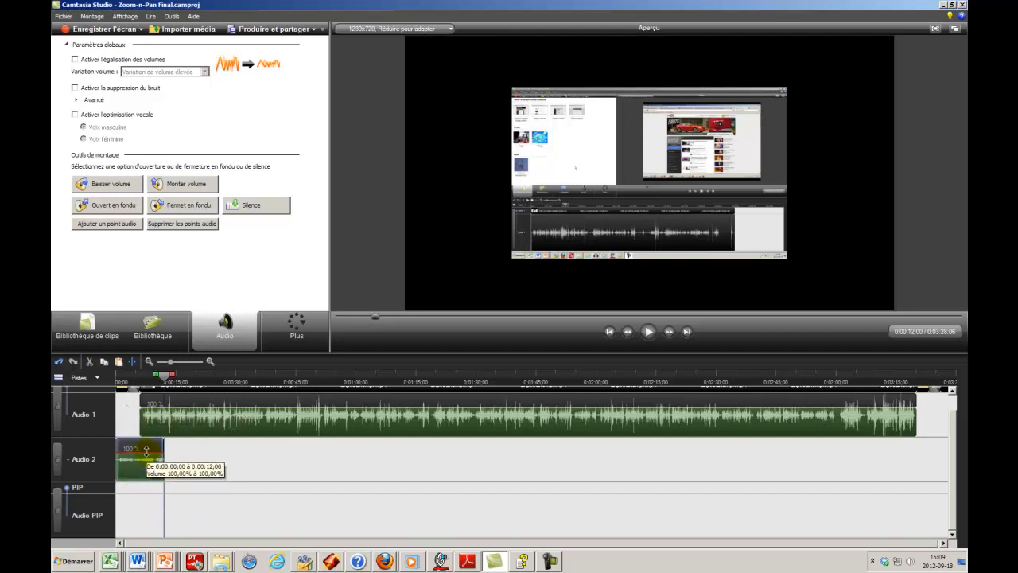
pyautogui.moveTo(146, 450); pyautogui.dragTo(150, 443)
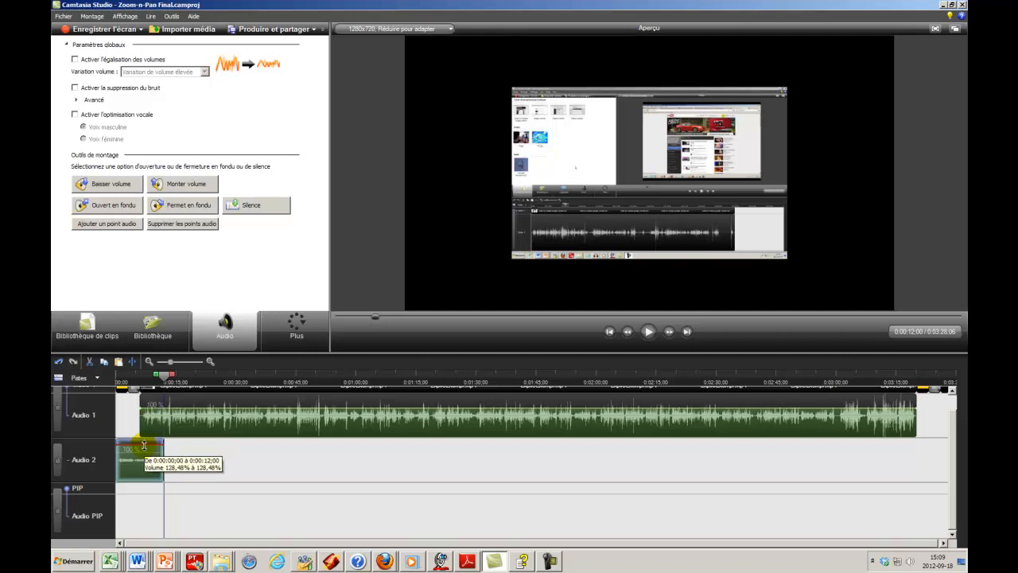
pyautogui.moveTo(143, 447)
pyautogui.mouseDown()
pyautogui.moveTo(147, 470)
pyautogui.moveTo(148, 453)
pyautogui.mouseUp()
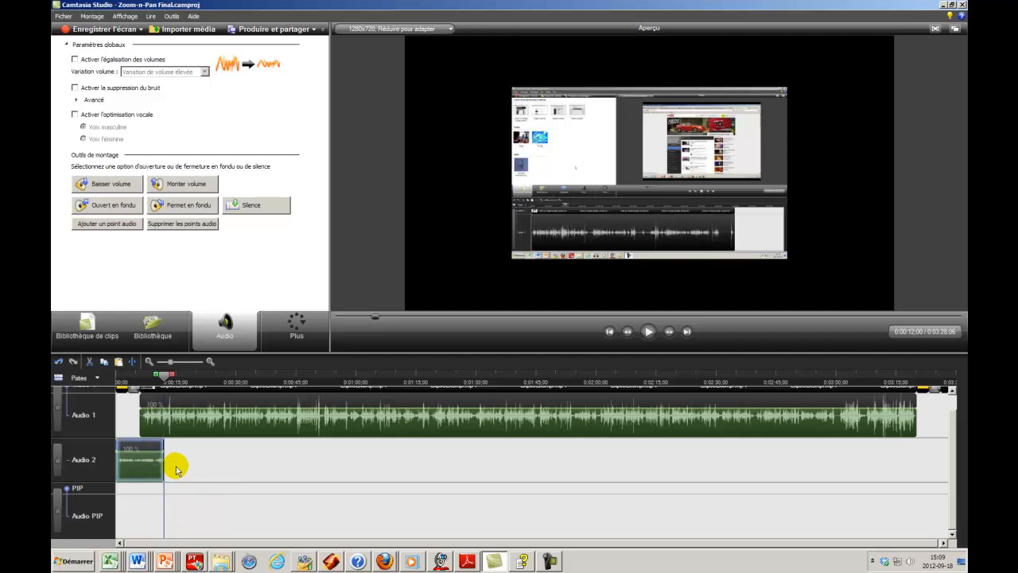
# Record about 12 seconds of webcam video with audio, starting at the end of the narration clip
pyautogui.click(299, 332)
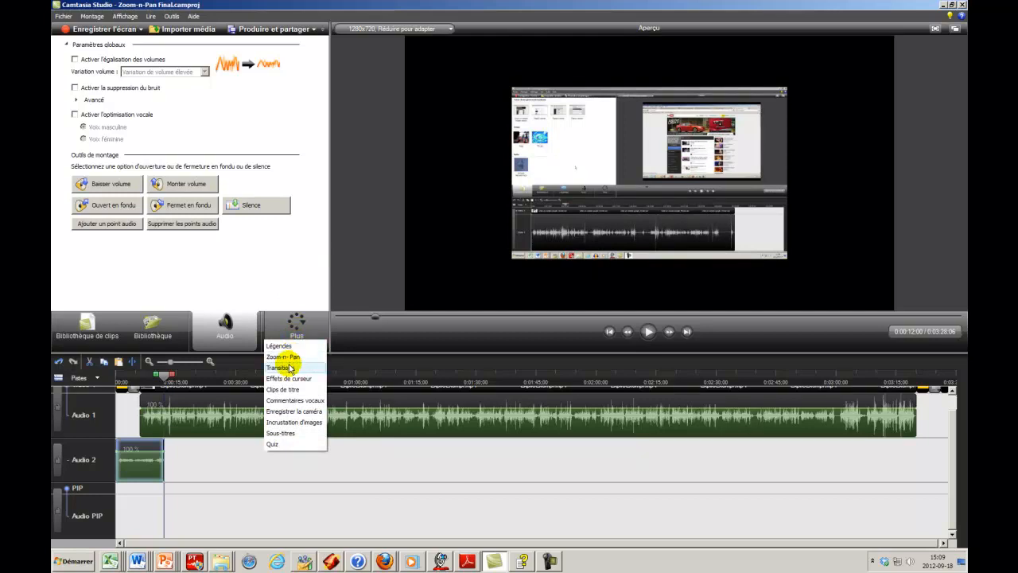
pyautogui.click(289, 412)
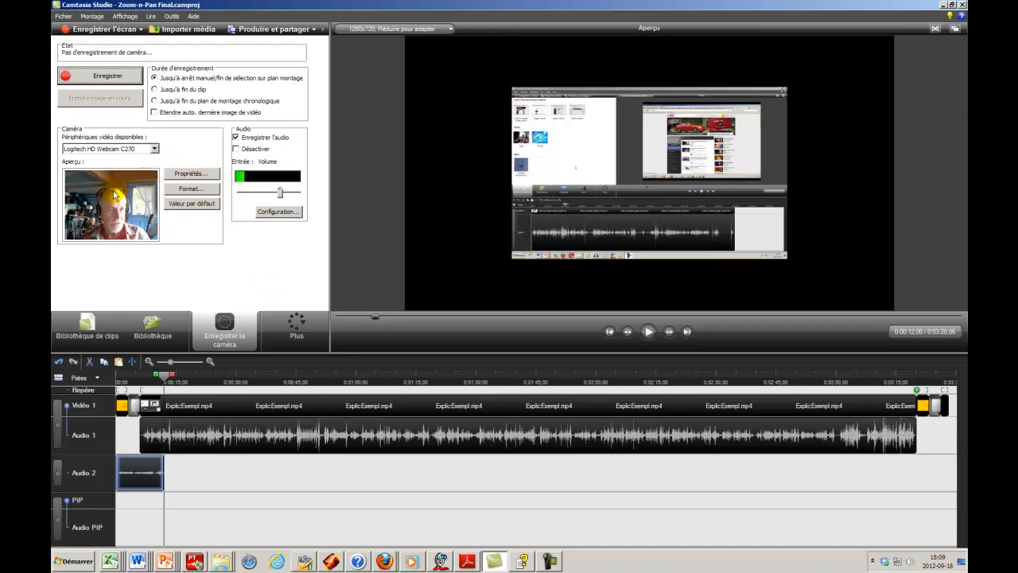
pyautogui.click(111, 76)
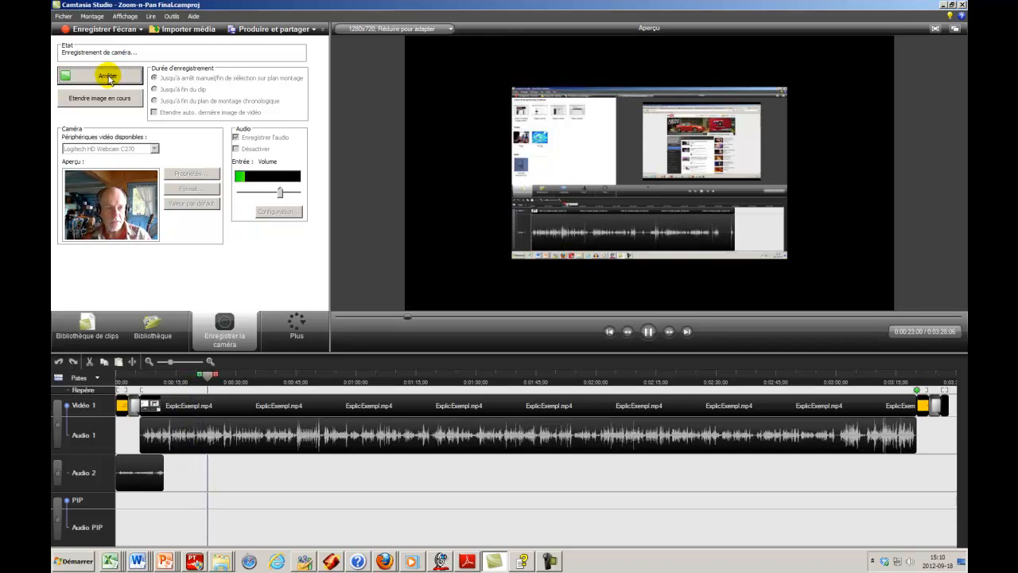
pyautogui.click(109, 77)
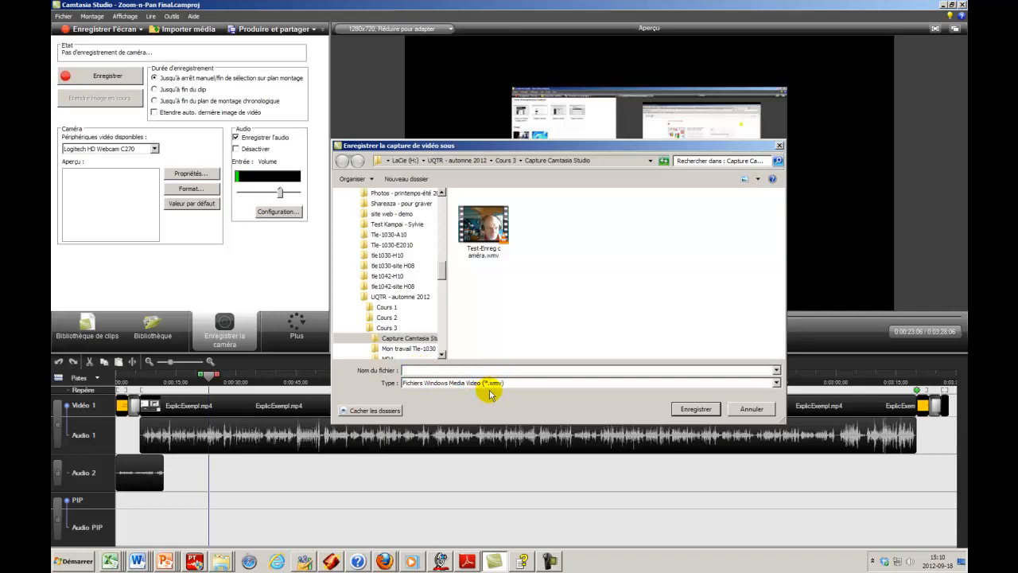
# Save the camera recording as a Windows Media Video file named "Test enr caméra"
pyautogui.click(774, 383)
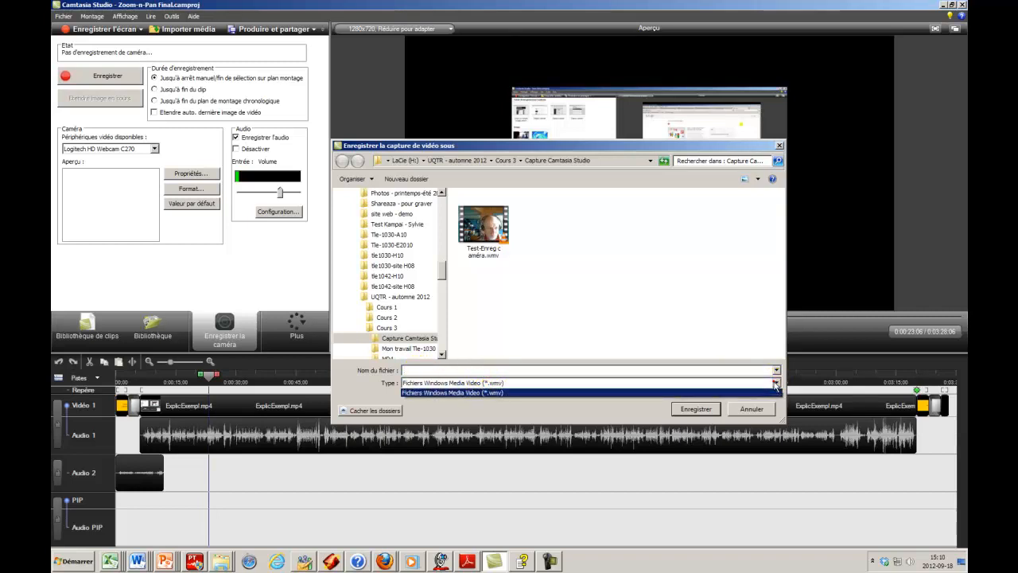
pyautogui.click(528, 384)
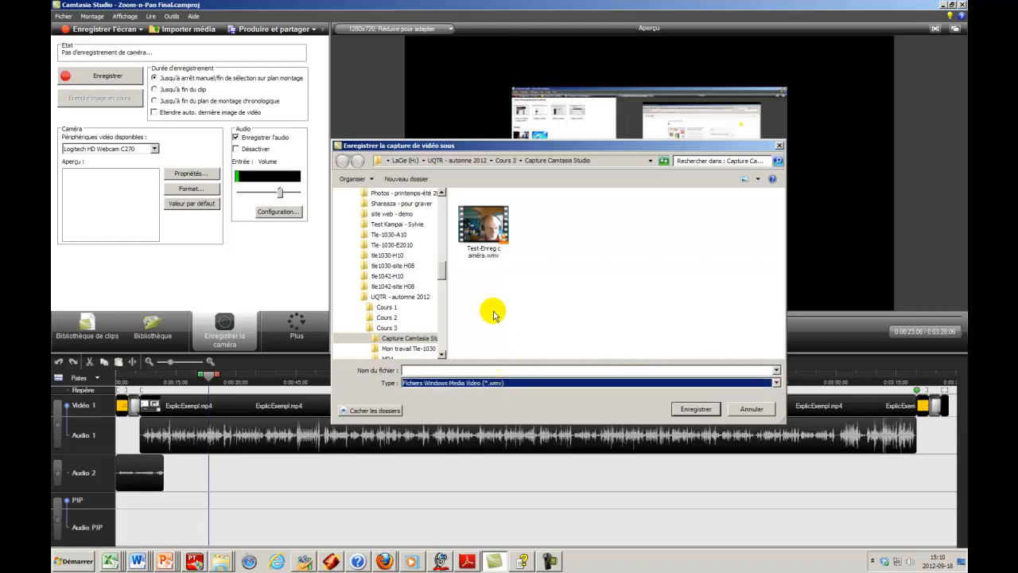
pyautogui.click(420, 371)
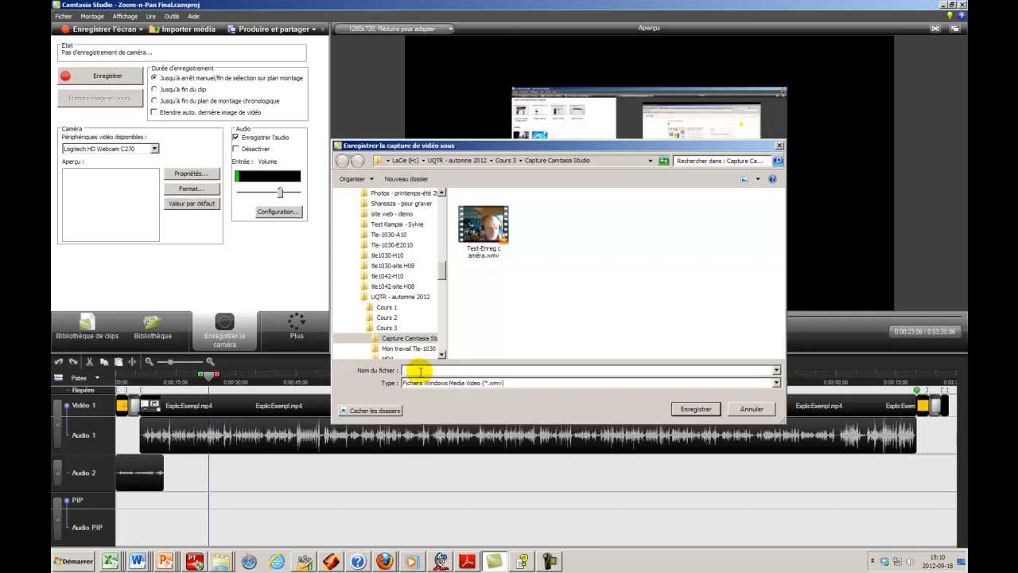
pyautogui.write('Test')
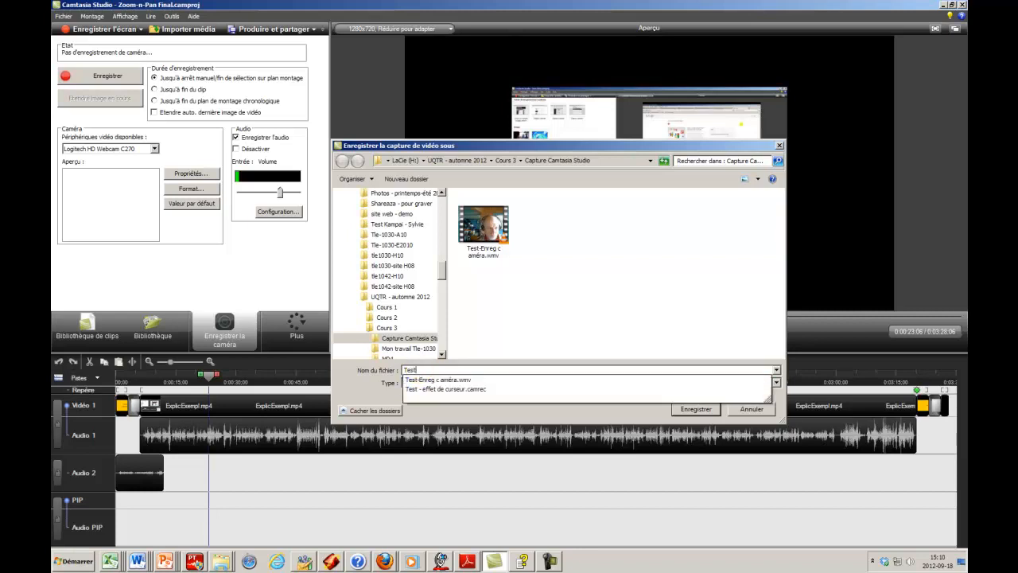
pyautogui.write(' enr camér')
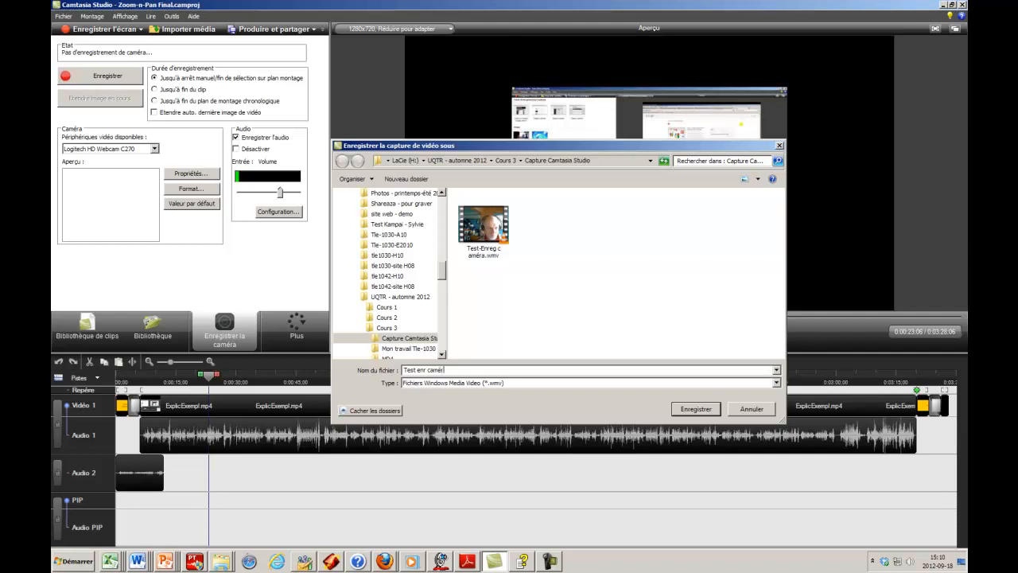
pyautogui.write('a')
pyautogui.click(681, 411)
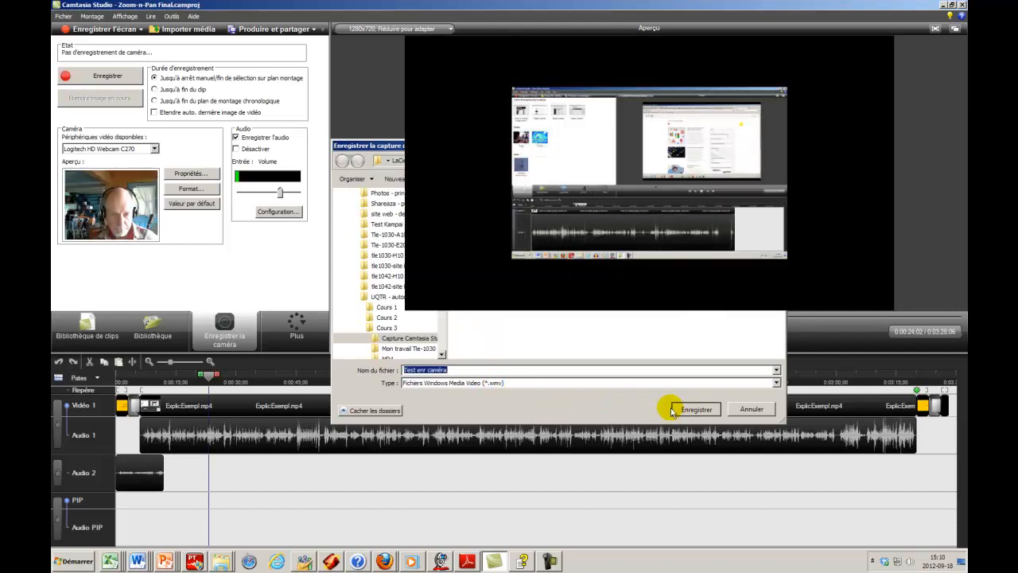
# Find the camera recordings in the clip library and preview the PIP clip with the playhead at about 0:00:12;29
pyautogui.click(94, 338)
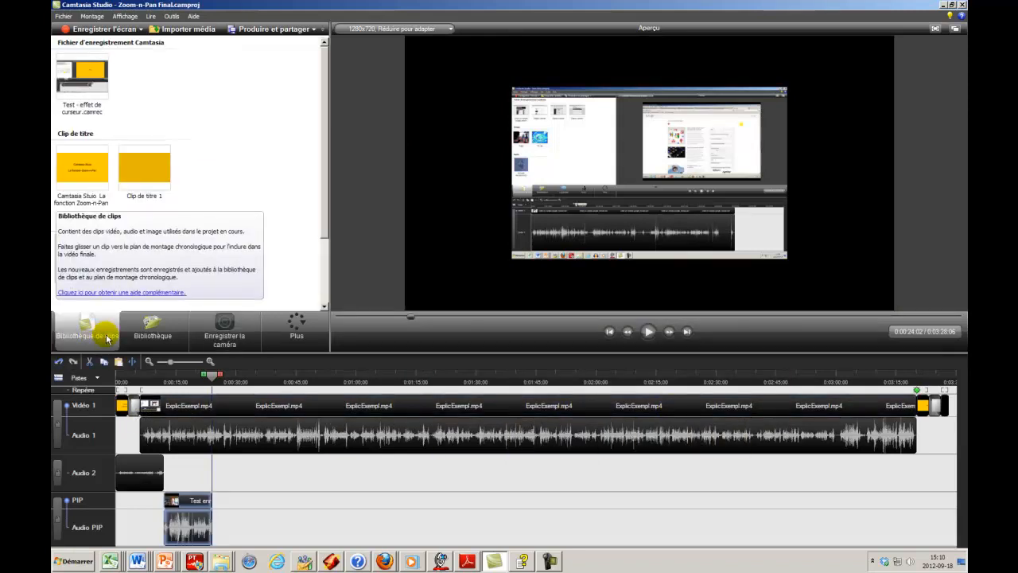
pyautogui.moveTo(322, 225); pyautogui.dragTo(322, 299)
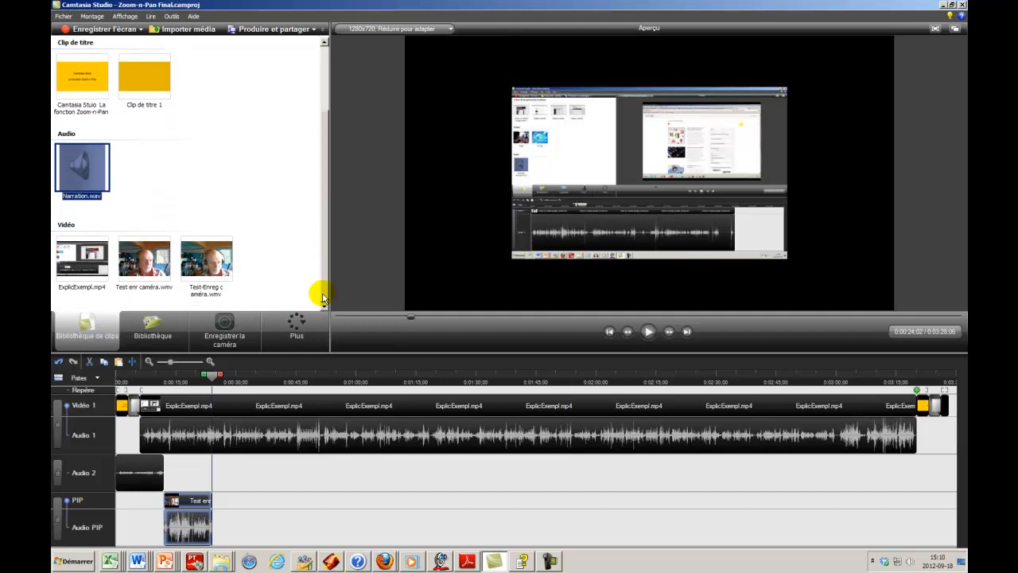
pyautogui.click(213, 261)
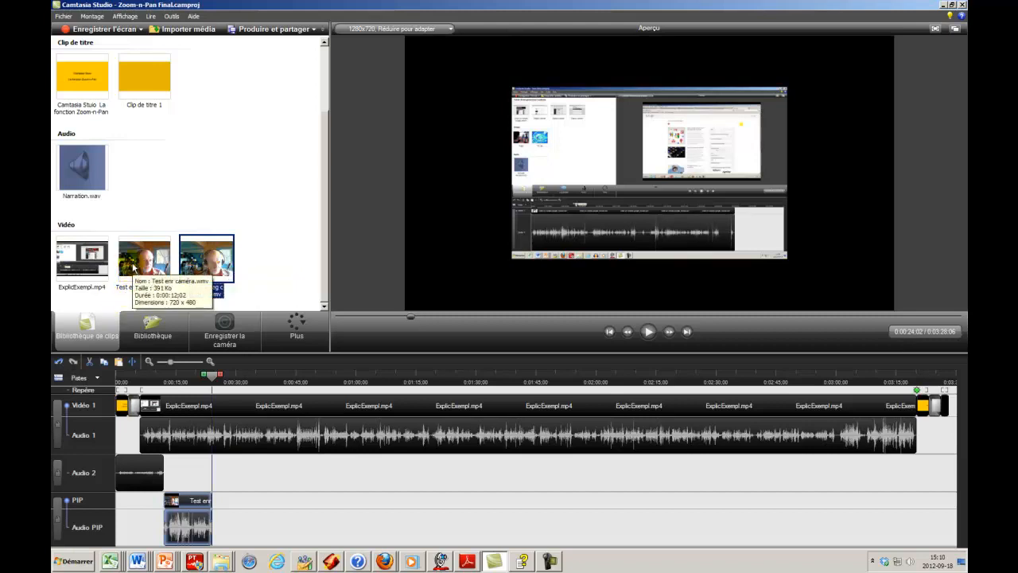
pyautogui.click(136, 270)
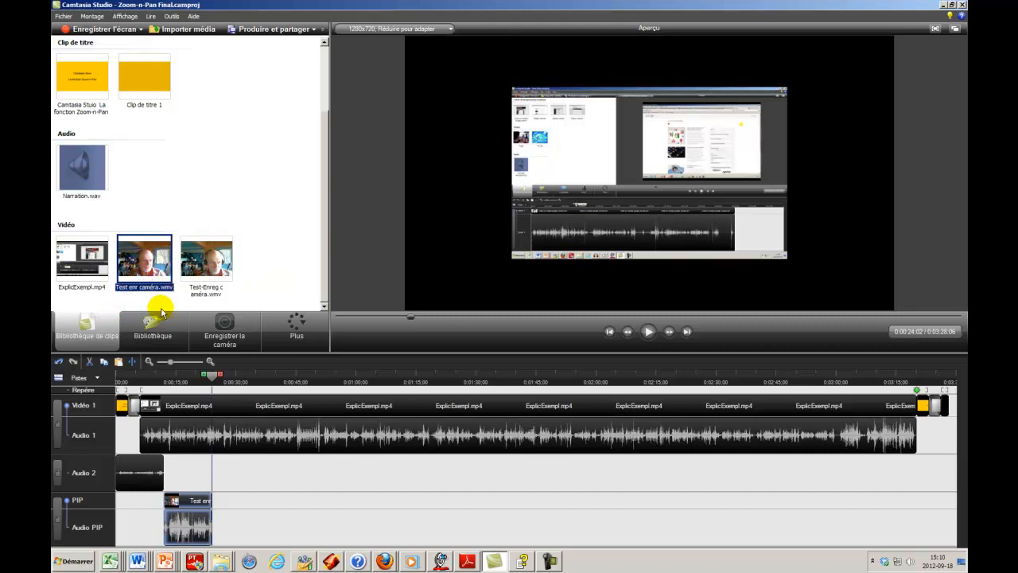
pyautogui.click(216, 259)
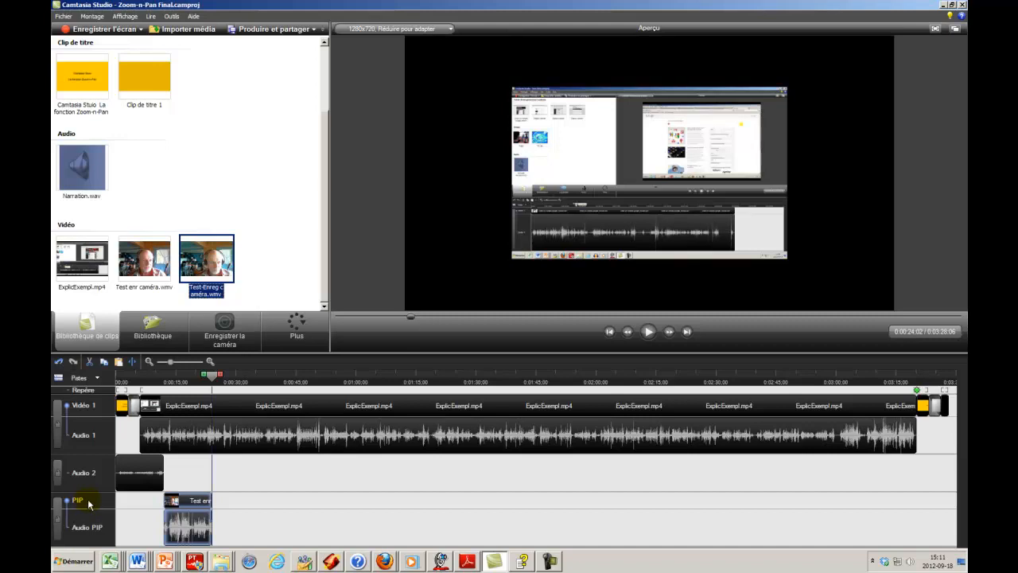
pyautogui.click(172, 503)
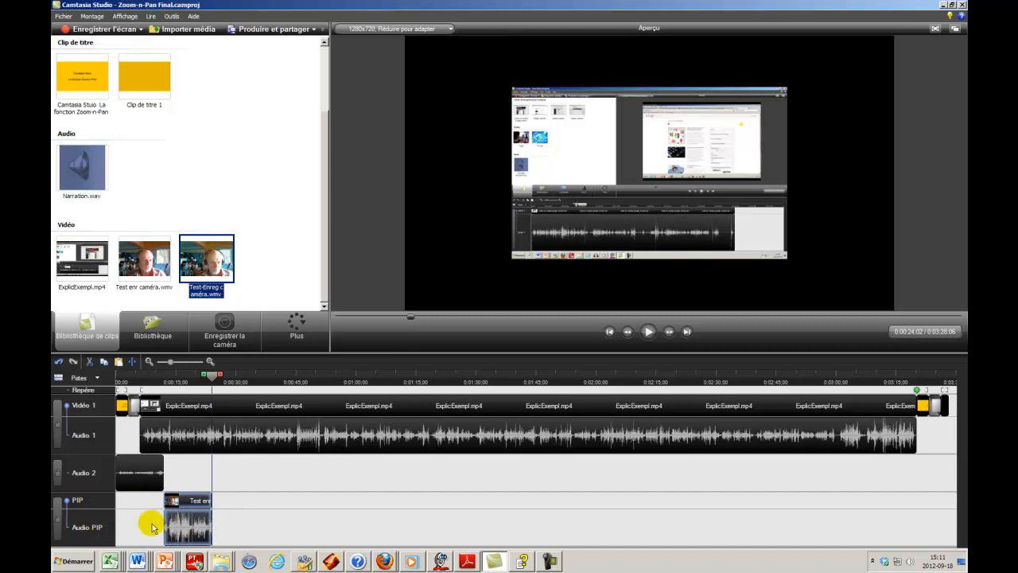
pyautogui.click(215, 400)
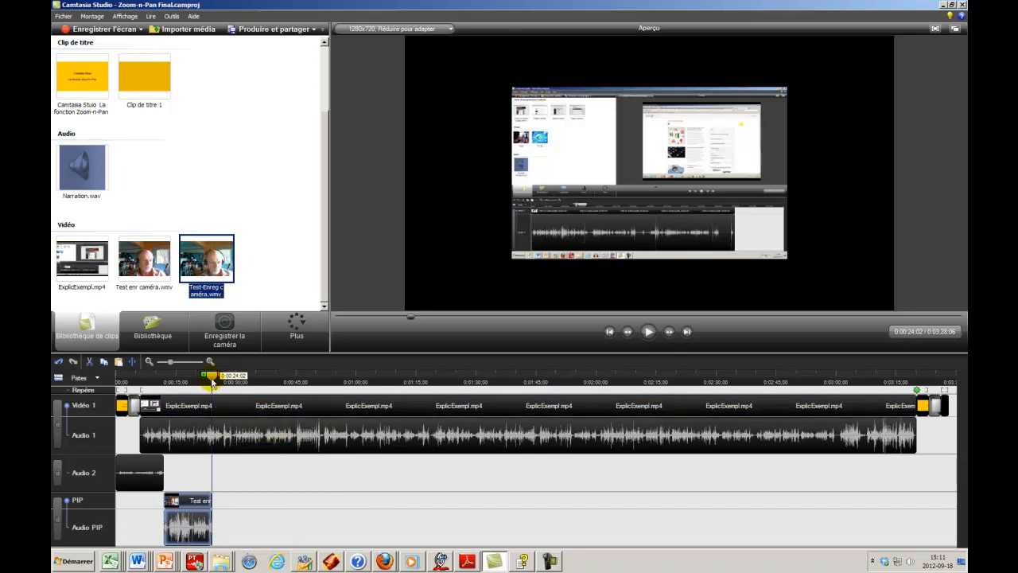
pyautogui.moveTo(211, 377); pyautogui.dragTo(166, 375)
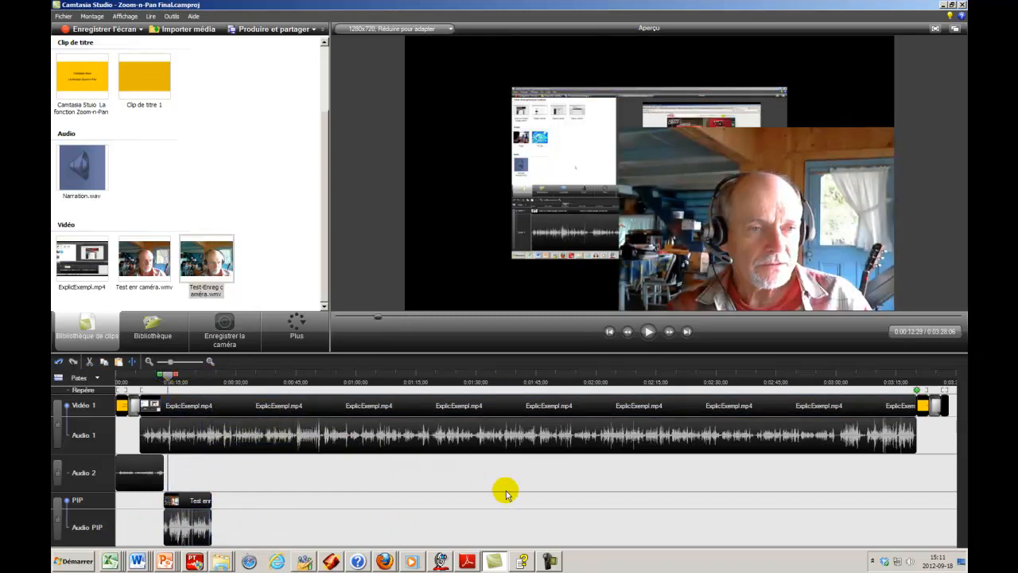
# Play the preview from the start of the webcam clip until just past its end, at about 0:00:26
pyautogui.click(649, 332)
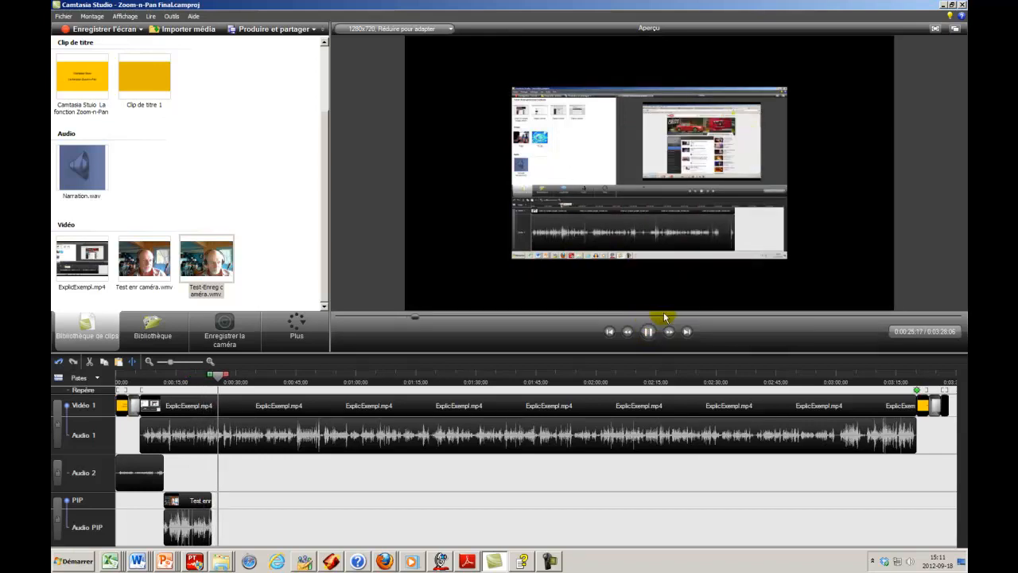
pyautogui.click(648, 332)
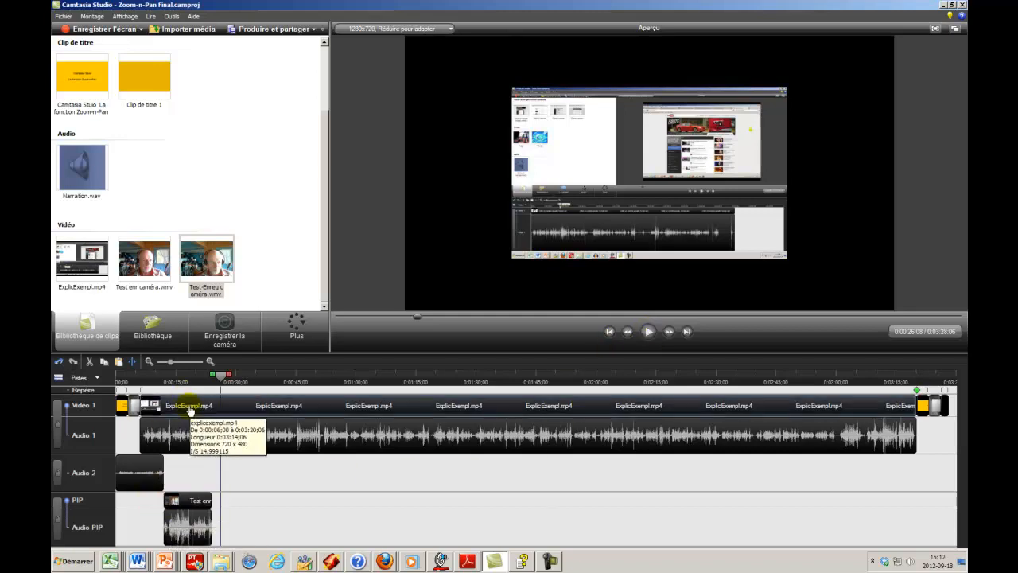
# Return the playhead to the start of the webcam clip at 0:00:12;00 and shrink its picture-in-picture to about 265 × 177, anchored at its lower-right corner
pyautogui.moveTo(220, 376); pyautogui.dragTo(163, 376)
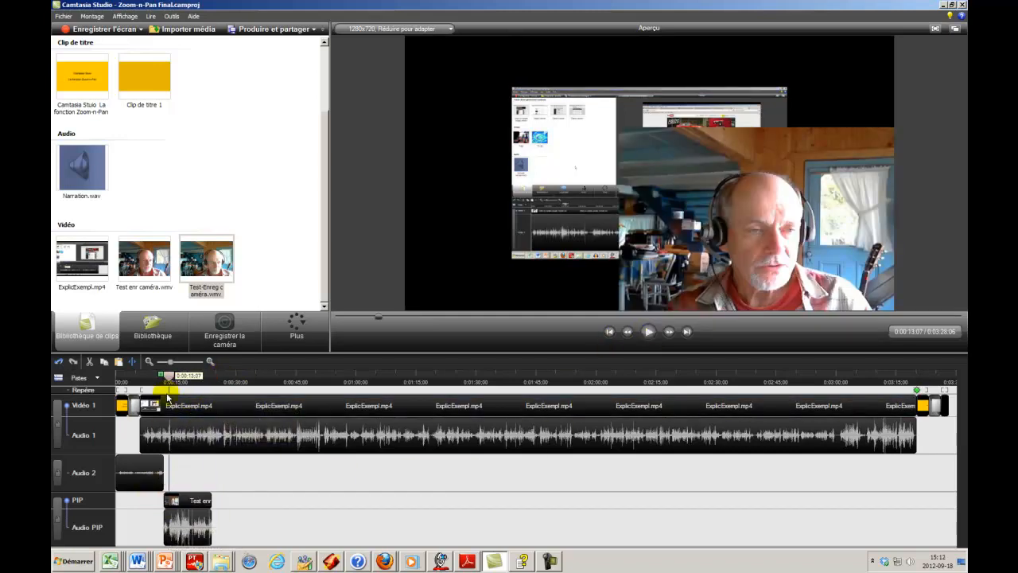
pyautogui.click(847, 239)
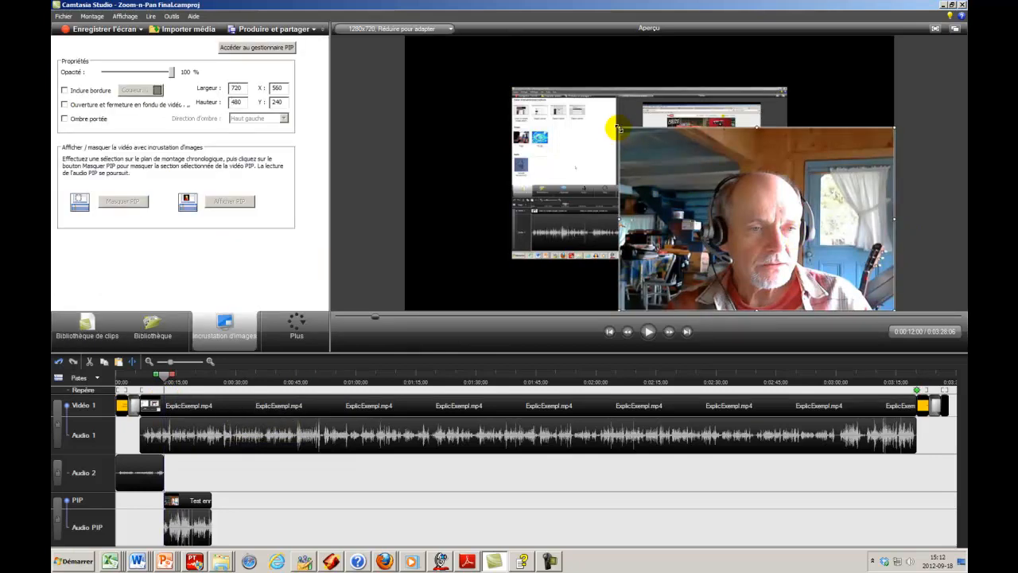
pyautogui.moveTo(617, 127); pyautogui.dragTo(793, 322)
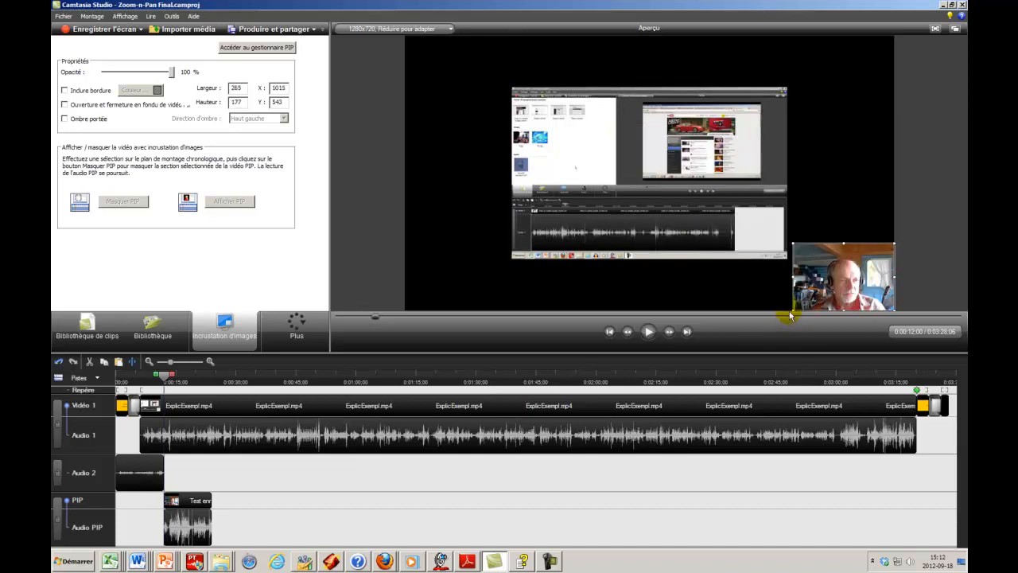
pyautogui.rightClick(815, 277)
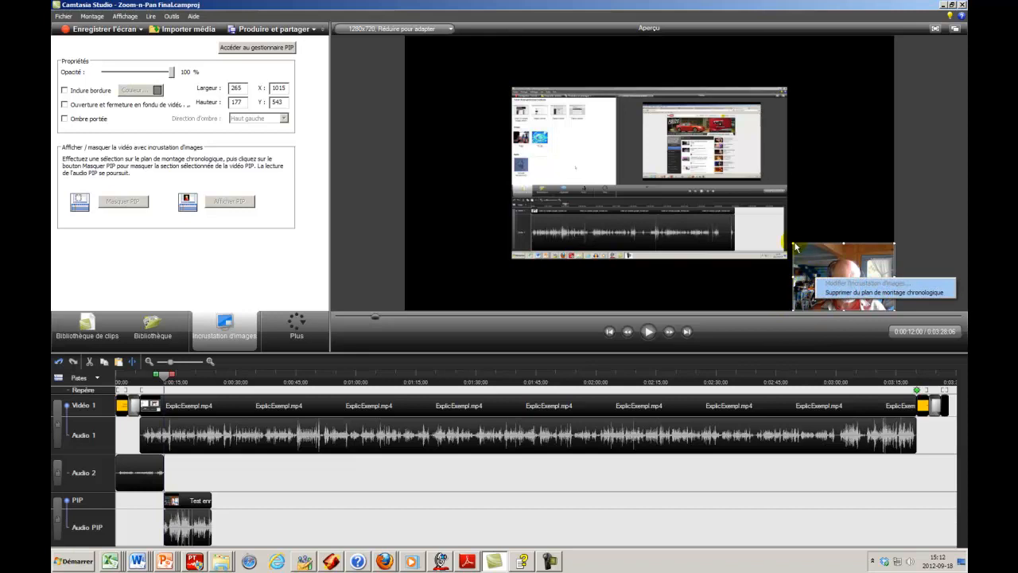
pyautogui.click(814, 263)
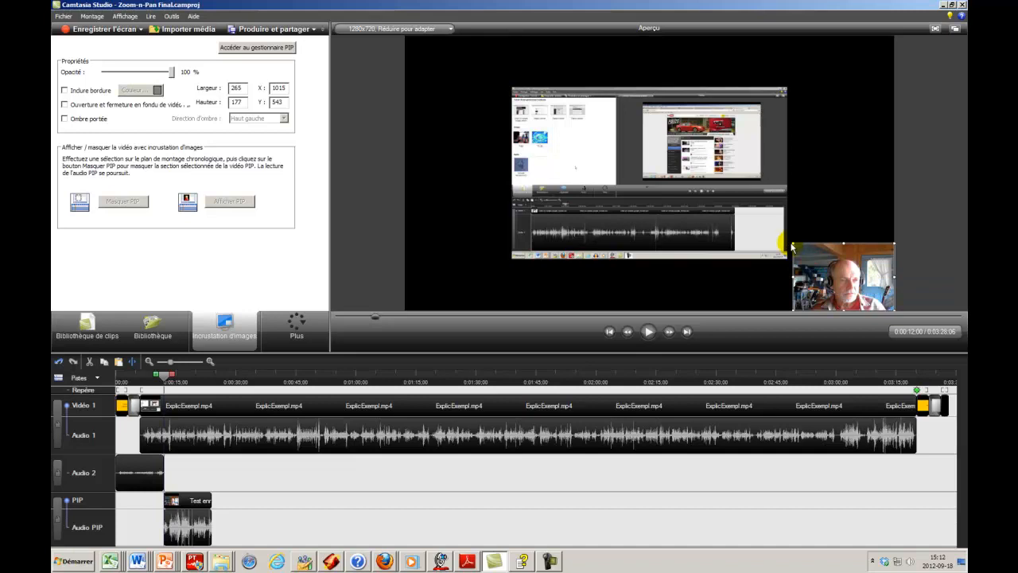
# Enlarge the webcam picture-in-picture to about 626 × 417, and reduce it to about 282 × 188 in the lower-right corner of the video frame
pyautogui.moveTo(792, 243); pyautogui.dragTo(654, 151)
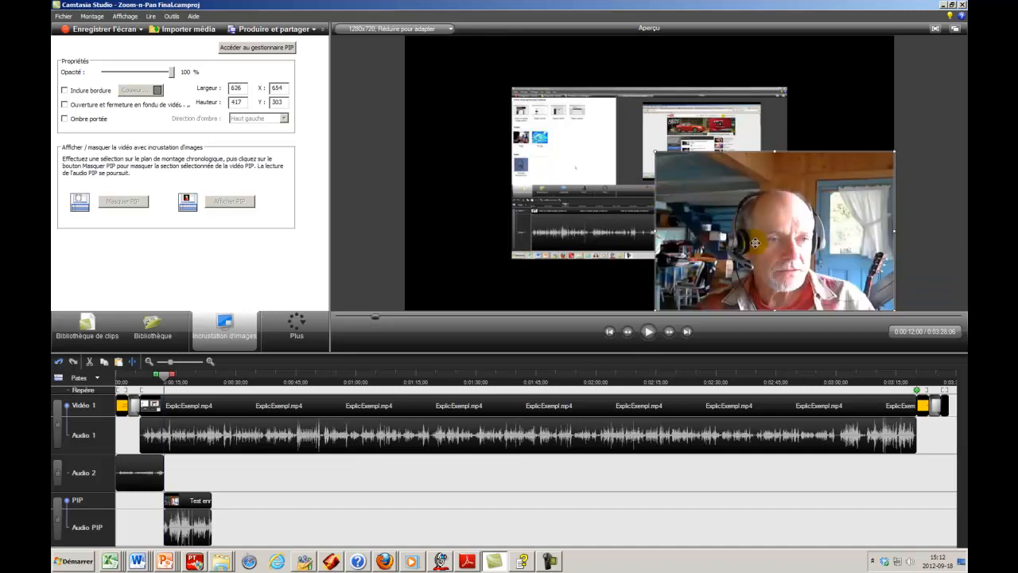
pyautogui.rightClick(770, 233)
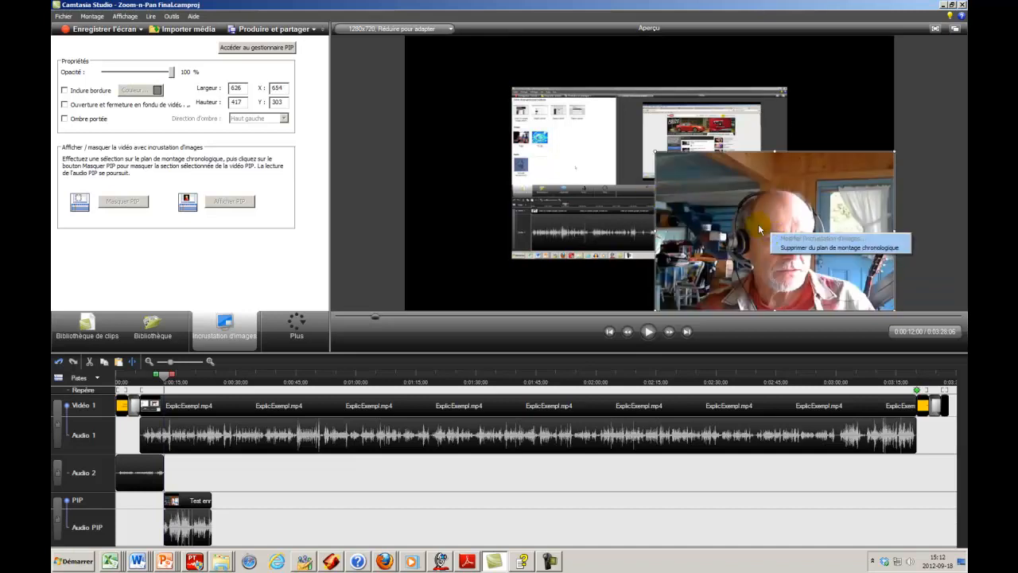
pyautogui.click(595, 280)
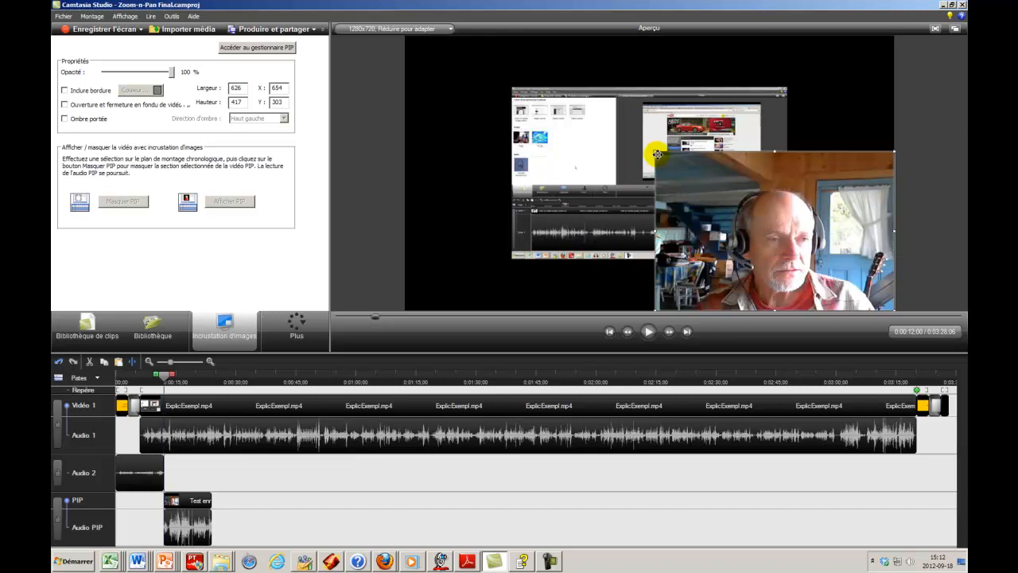
pyautogui.moveTo(652, 149); pyautogui.dragTo(787, 299)
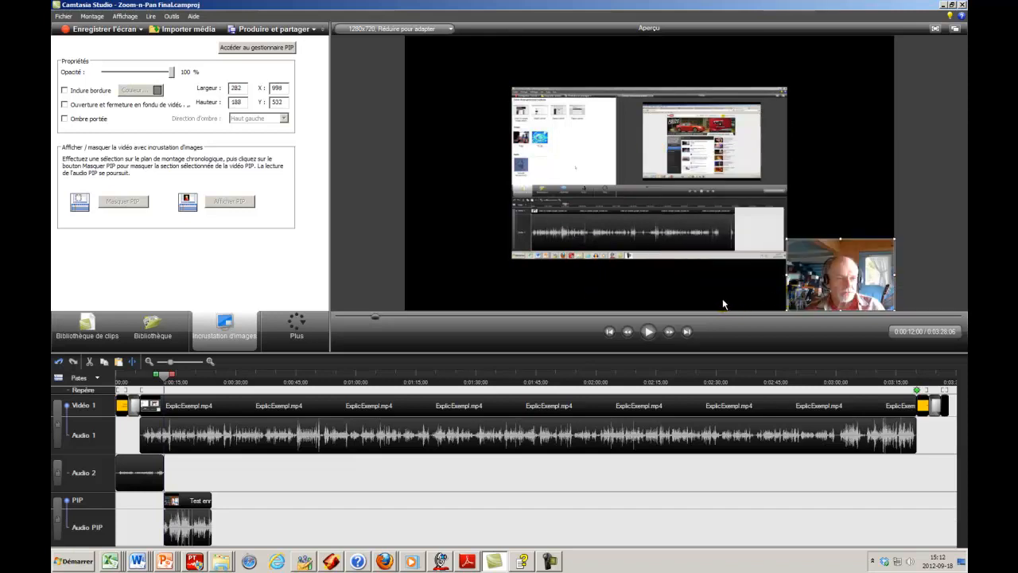